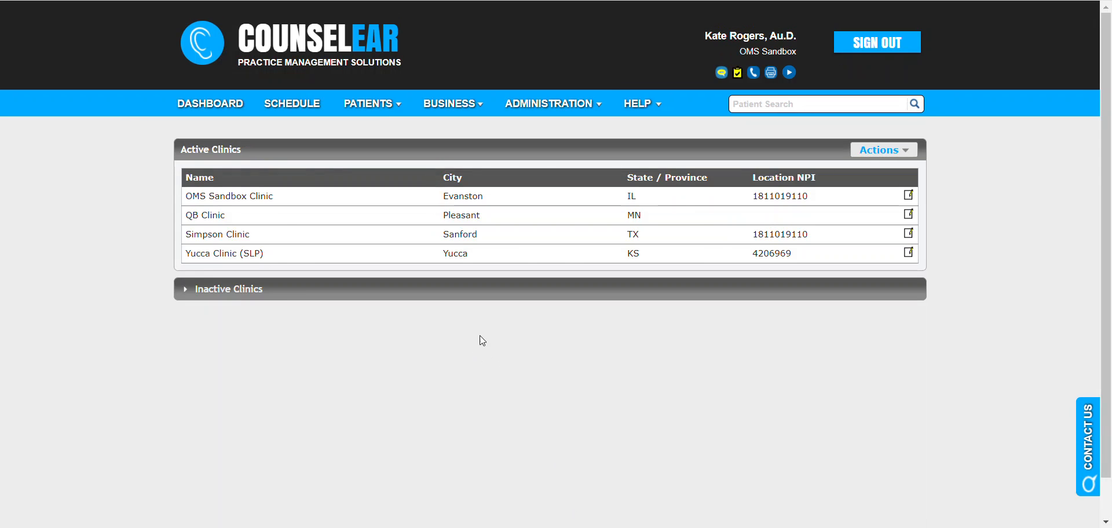
Step: Open the credit card payment settings in the financial settings of the OMS Sandbox Clinic
mouse_move(573, 107)
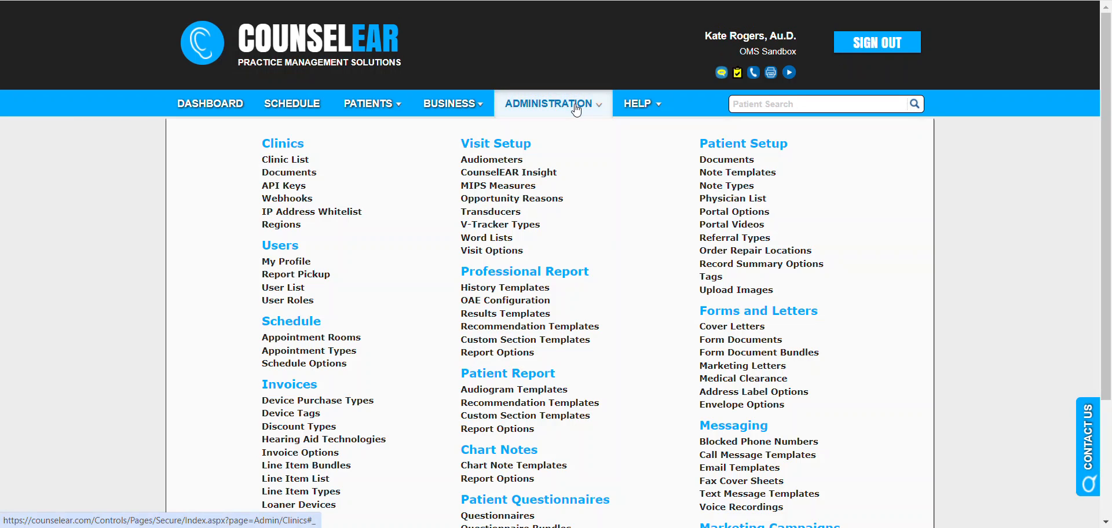
left_click(294, 163)
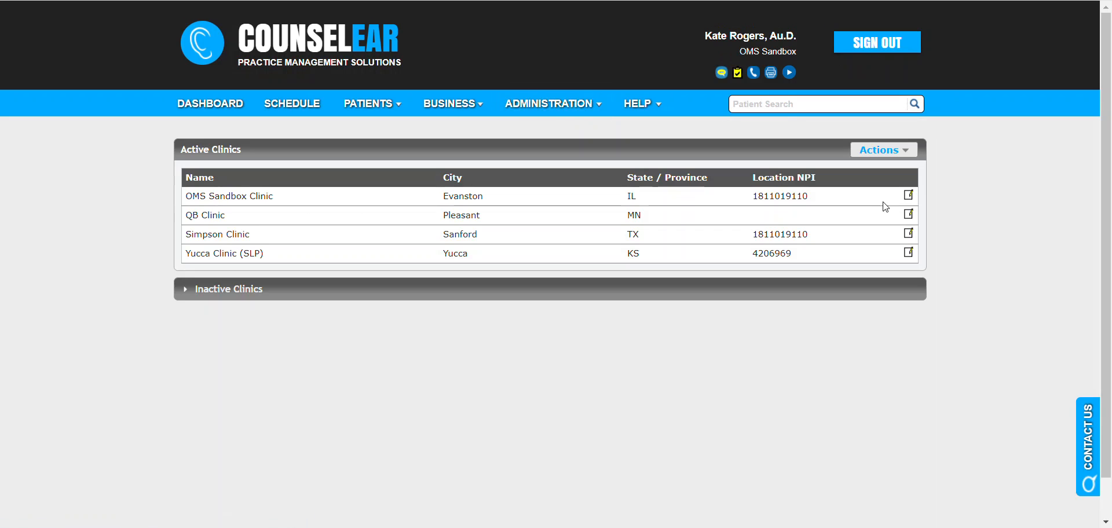
left_click(907, 198)
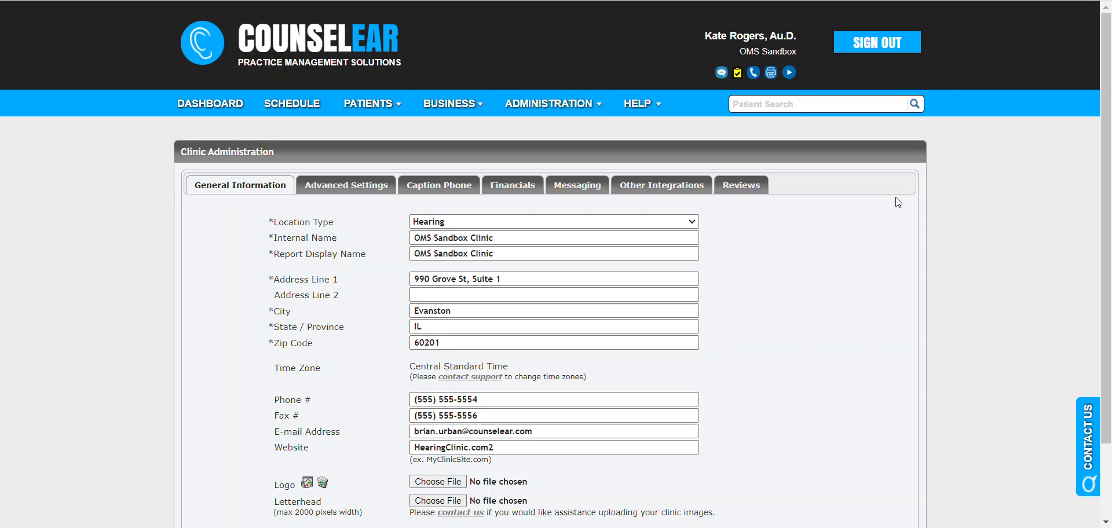
left_click(523, 192)
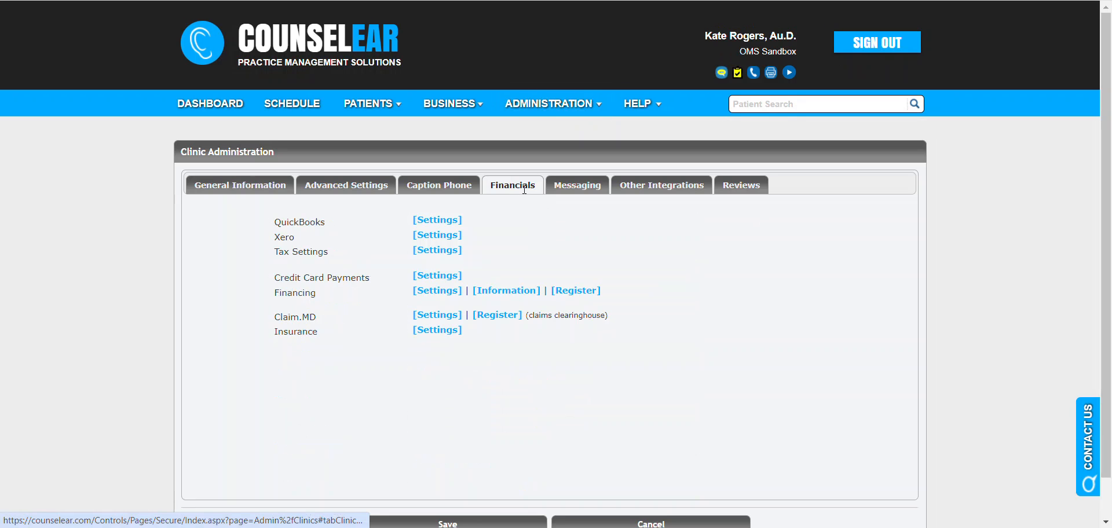
left_click(453, 280)
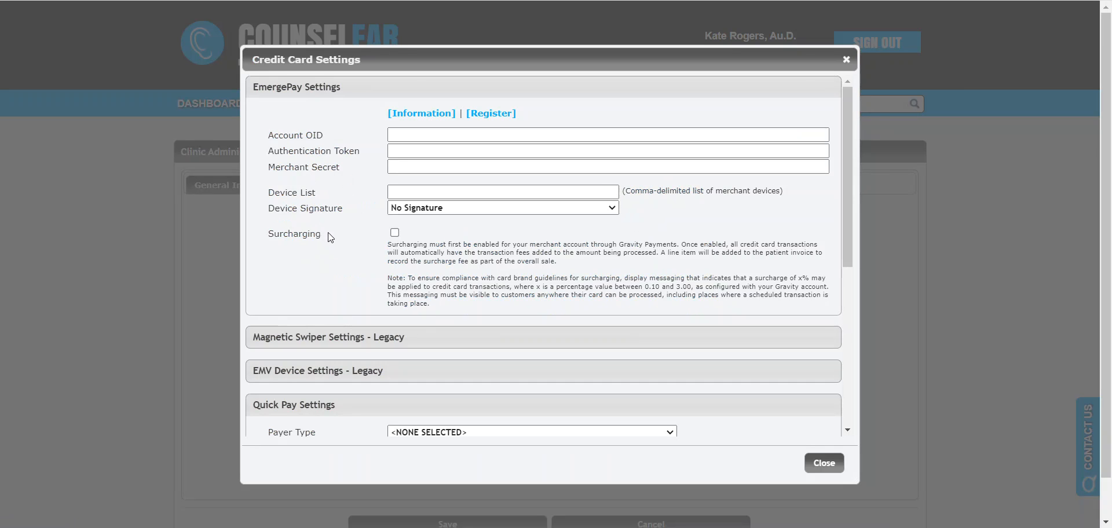
Step: Read the surcharging notes in the EmergePay settings and enable surcharging
left_click_drag(269, 234, 323, 236)
left_click(620, 242)
left_click_drag(619, 244, 687, 244)
left_click(633, 269)
left_click(394, 232)
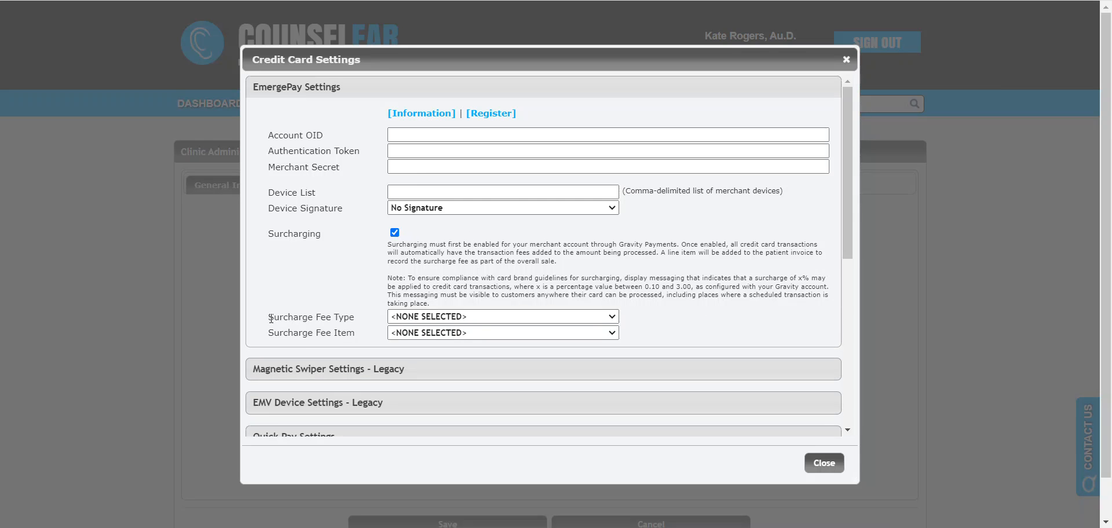
Step: Set the surcharge fee type to Fee and the surcharge fee item to Credit Card Surcharge Fee
left_click_drag(272, 315, 354, 313)
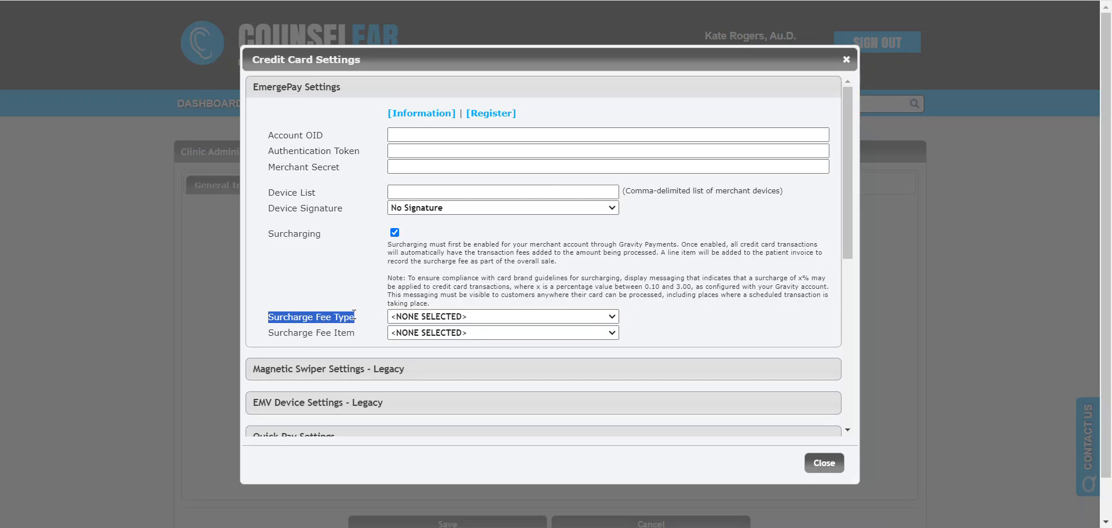
left_click(391, 316)
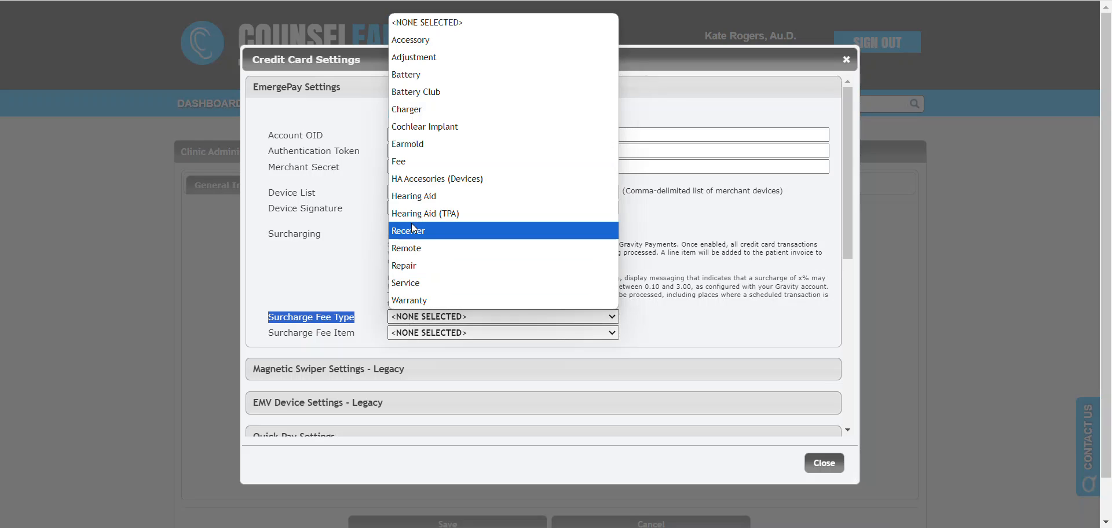
left_click(415, 162)
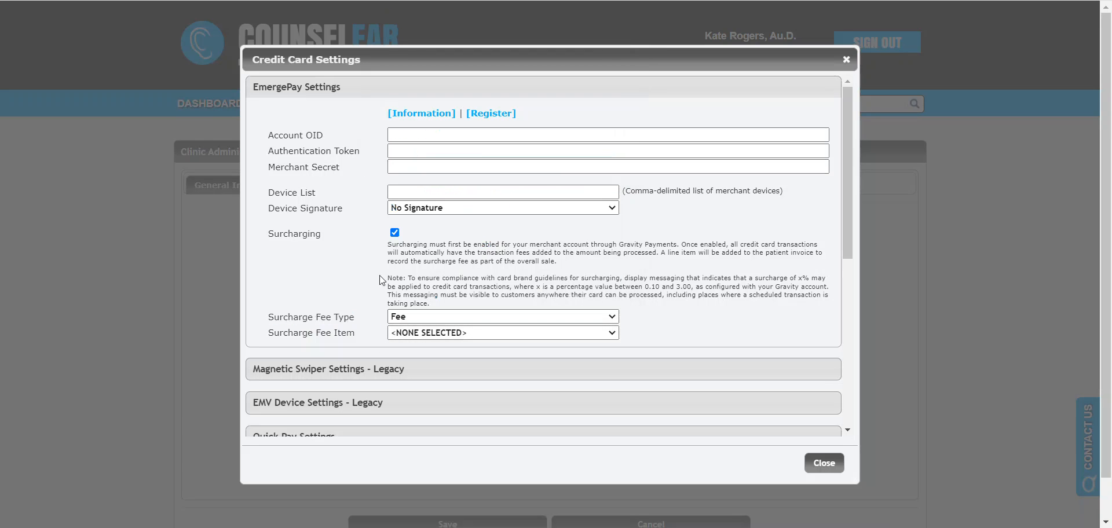
left_click_drag(273, 338, 362, 335)
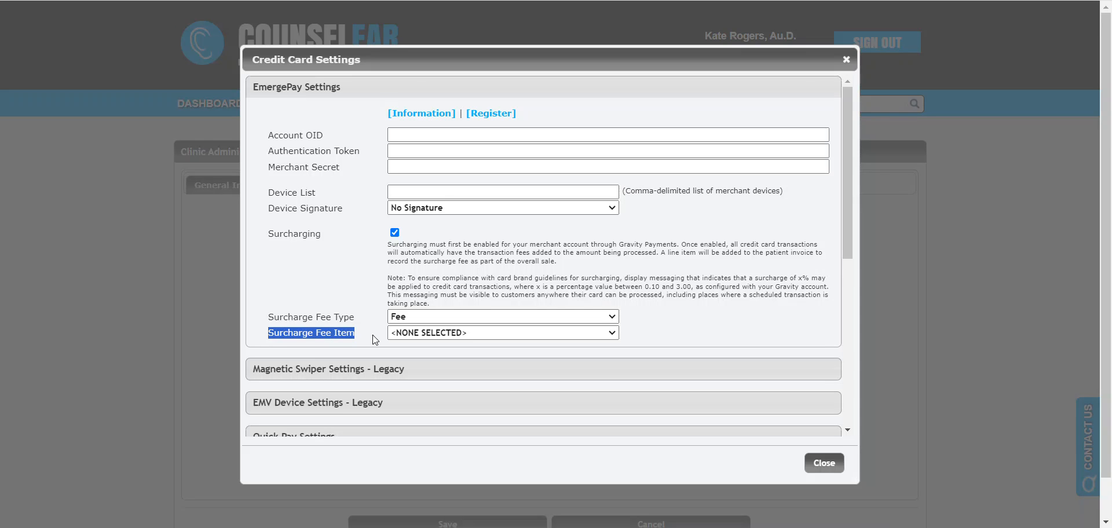
left_click(424, 332)
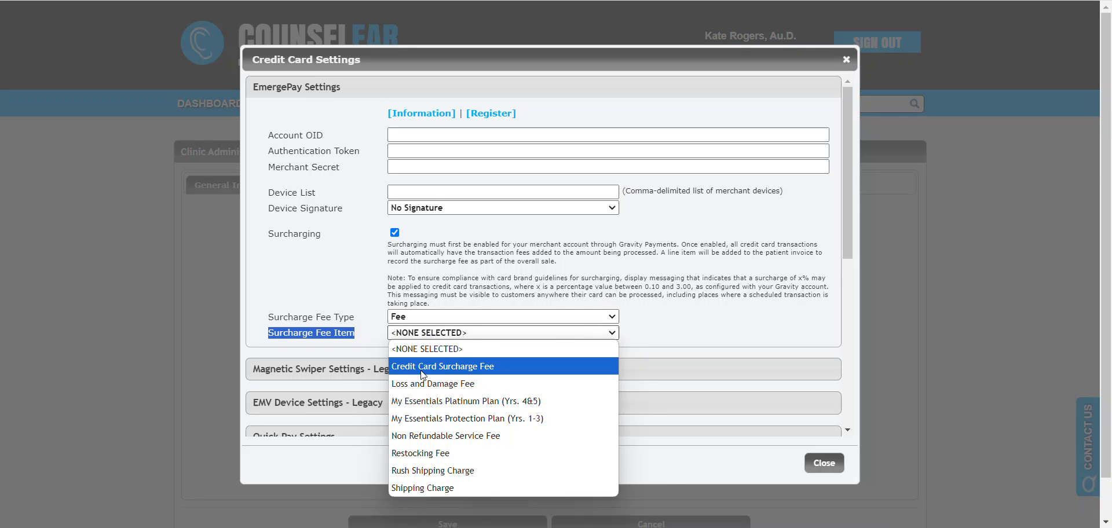
left_click(463, 367)
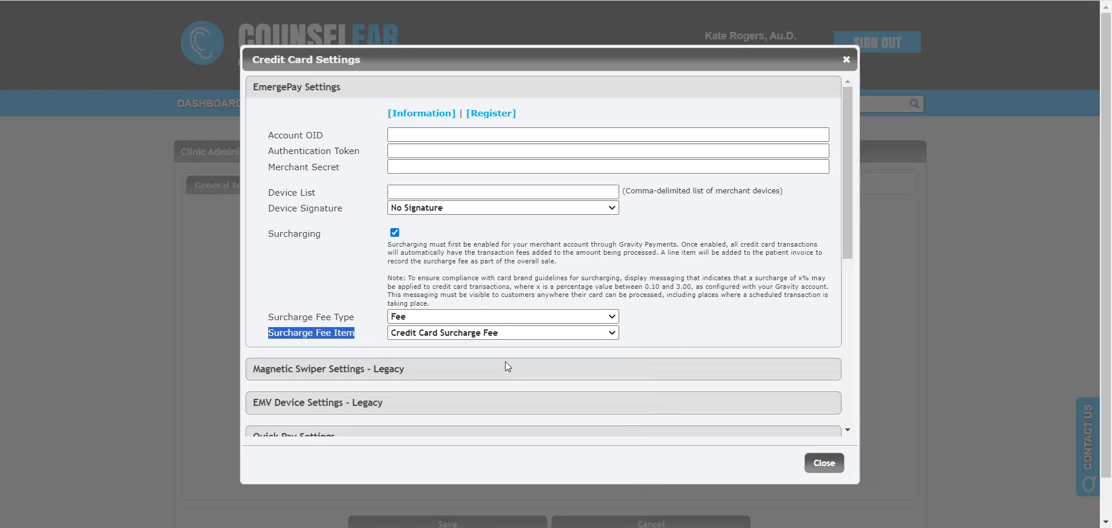
left_click(680, 317)
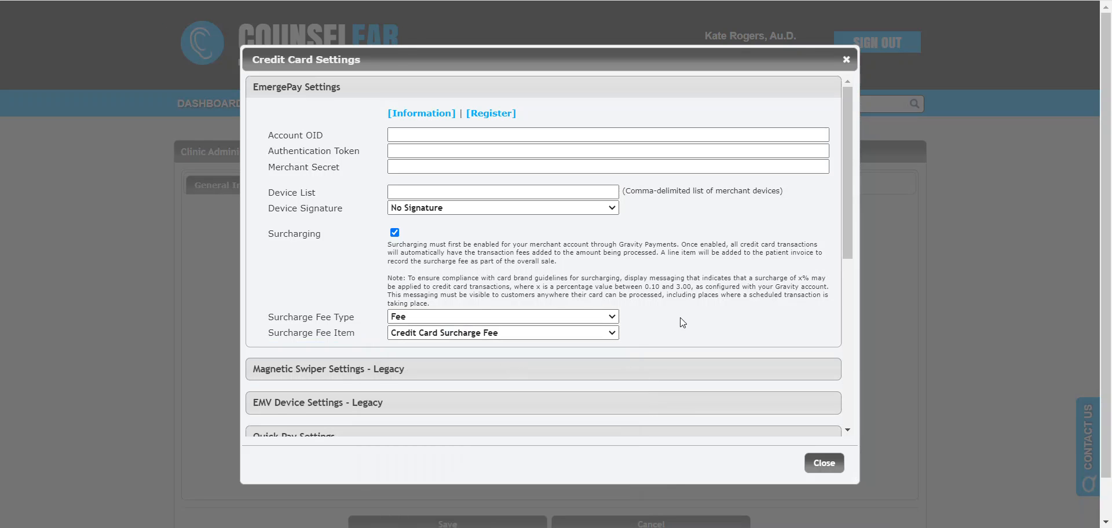
Step: Close the credit card settings and return from the clinic's administration page to the clinic list
left_click(823, 463)
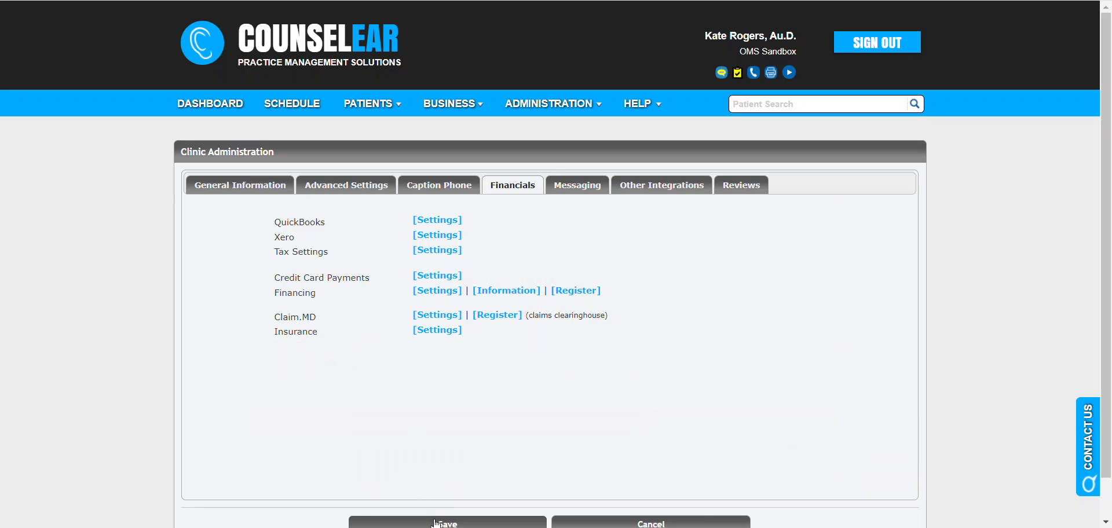
left_click(563, 523)
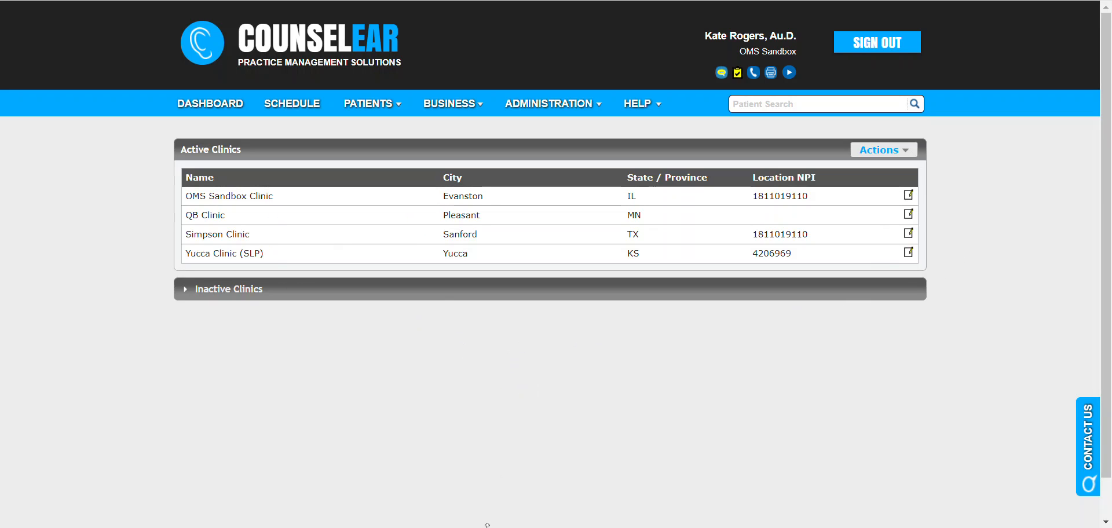
left_click(487, 467)
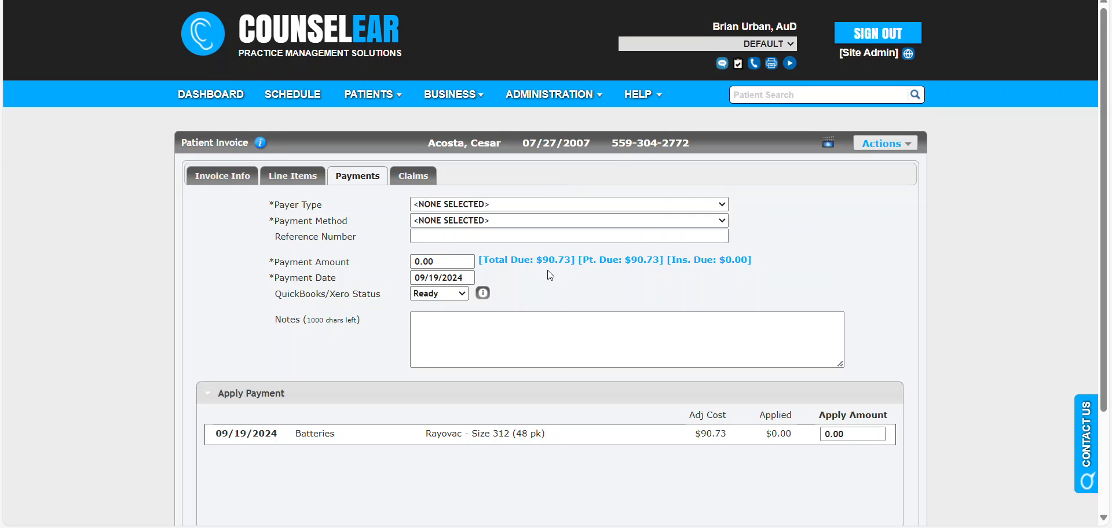
Step: Set the invoice payment's payer type to Private Payer and its payment method to Credit Card
left_click(502, 204)
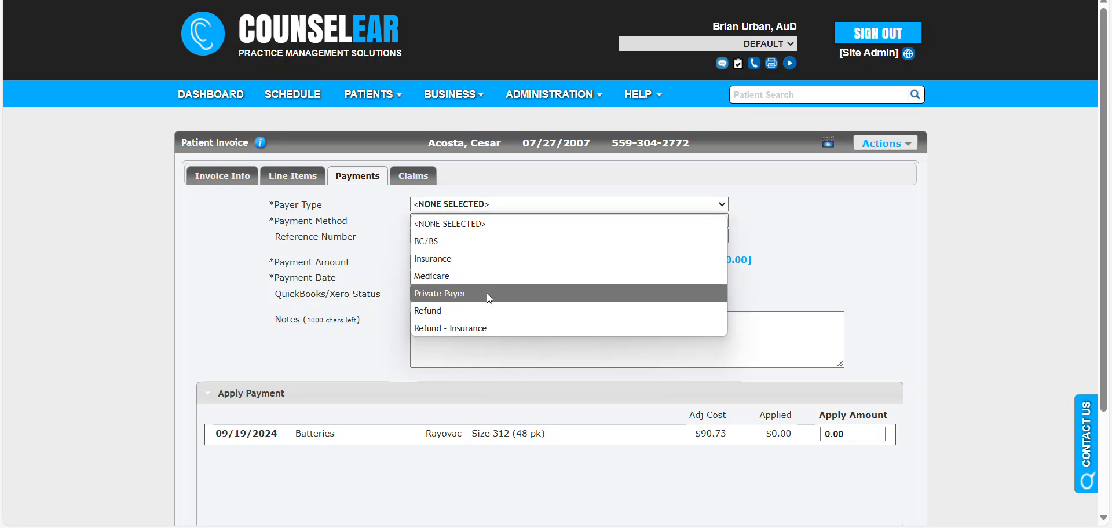
left_click(486, 293)
left_click(516, 222)
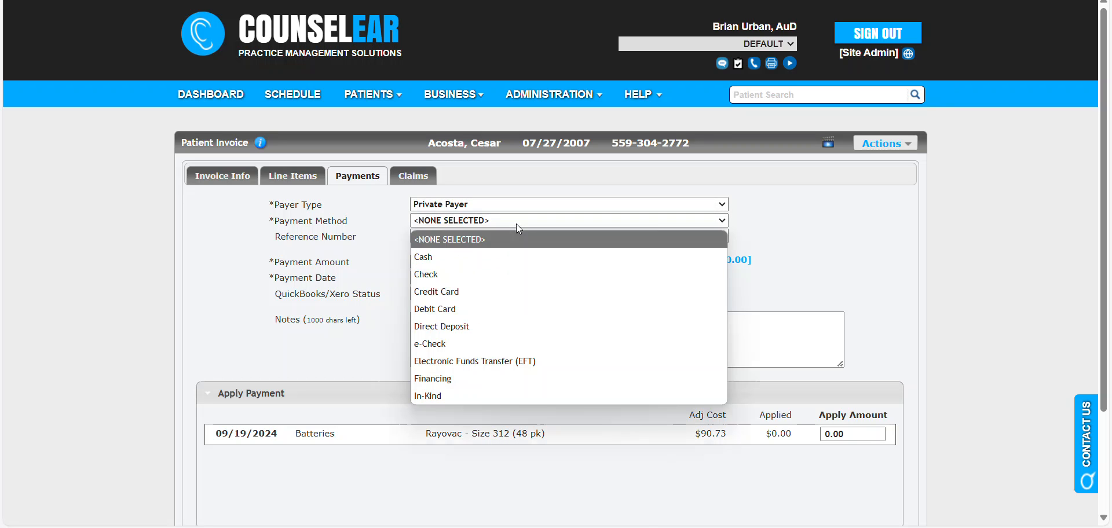
left_click(492, 291)
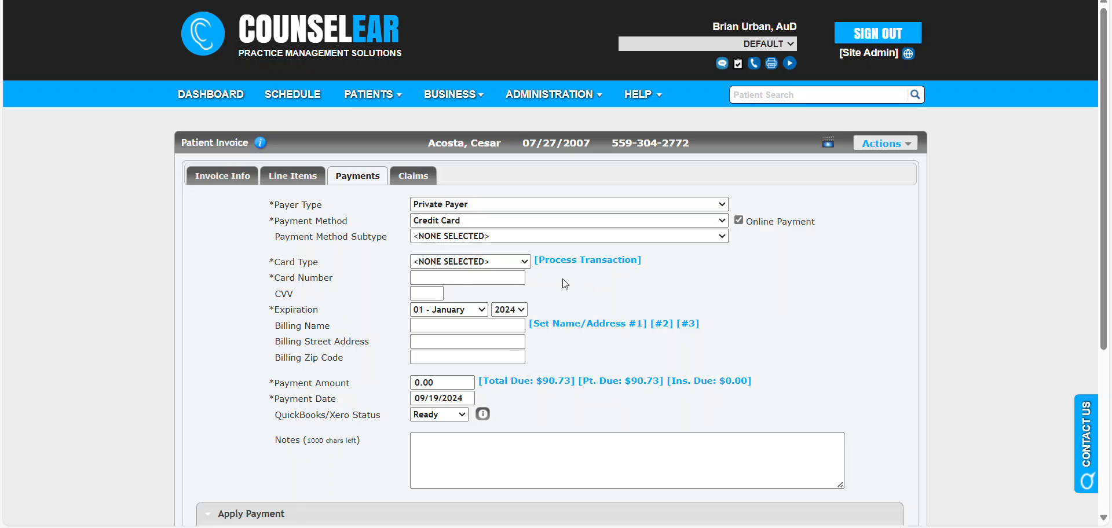
Step: Start a one-time keyed Gravity Payments transaction for the patient's due amount of 90.73
left_click(576, 261)
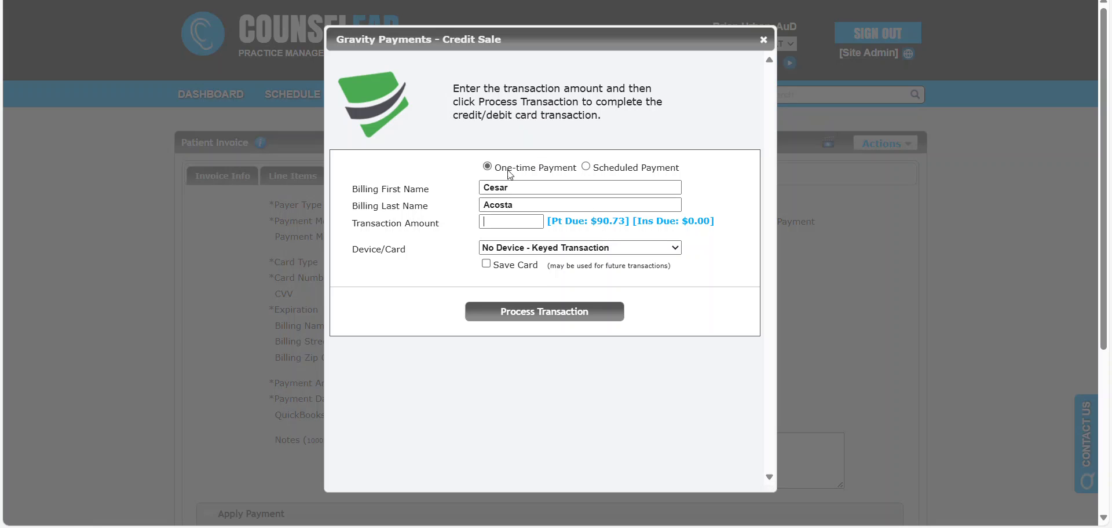
left_click(582, 225)
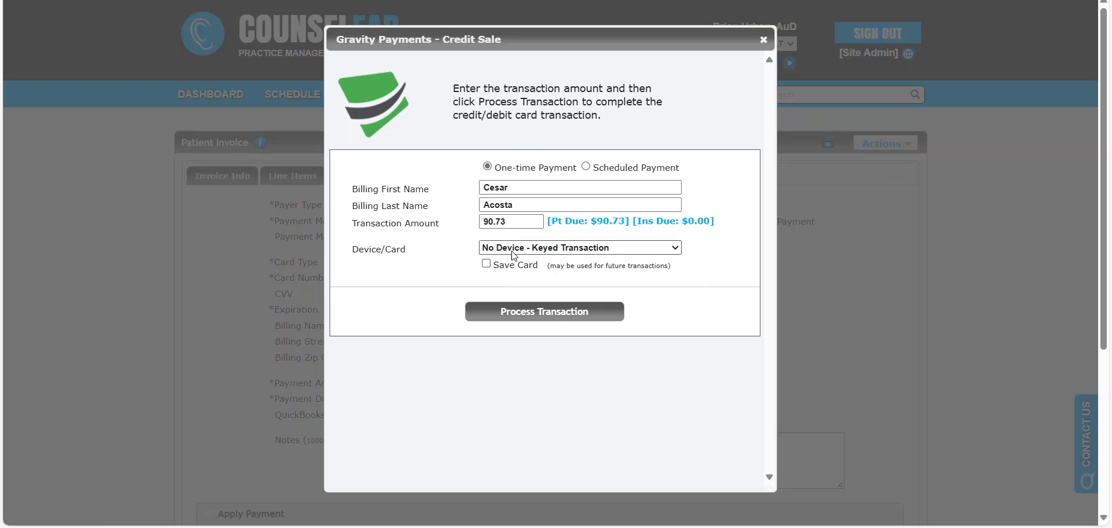
left_click(554, 315)
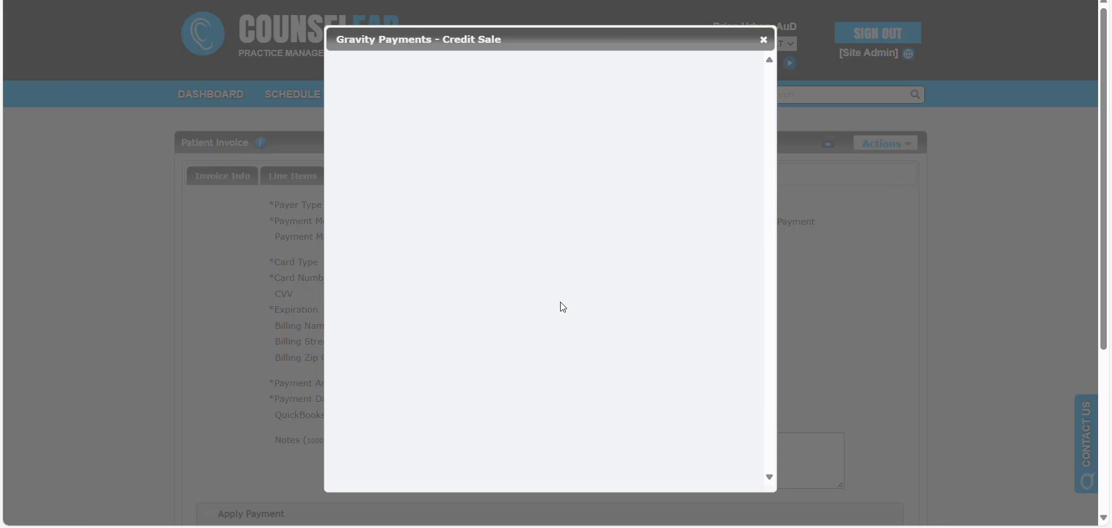
Step: Paste the card number into the payment form and read the detailed explanation of the added surcharge
key("ctrl+v")
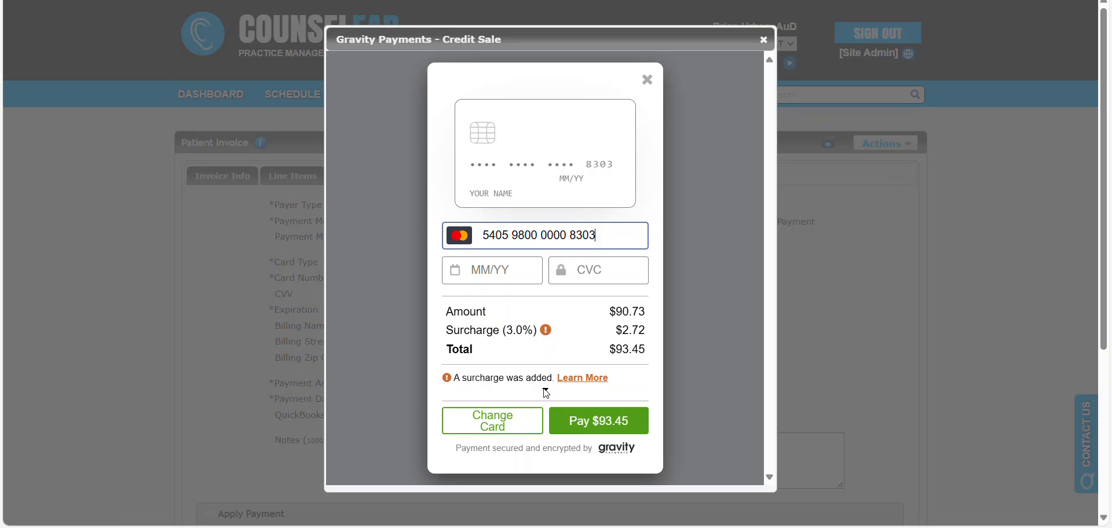
left_click(573, 378)
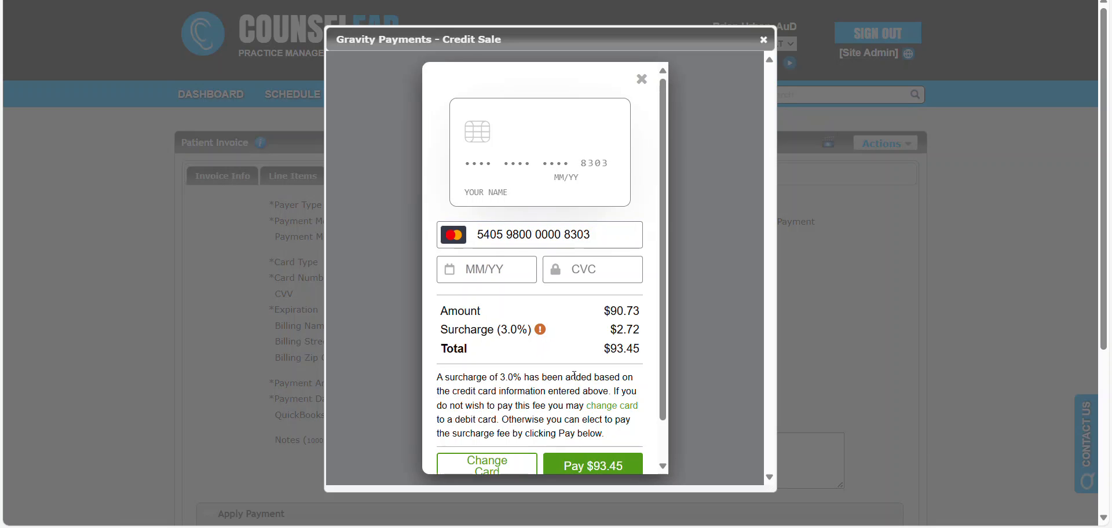
scroll(552, 362, "down", 1)
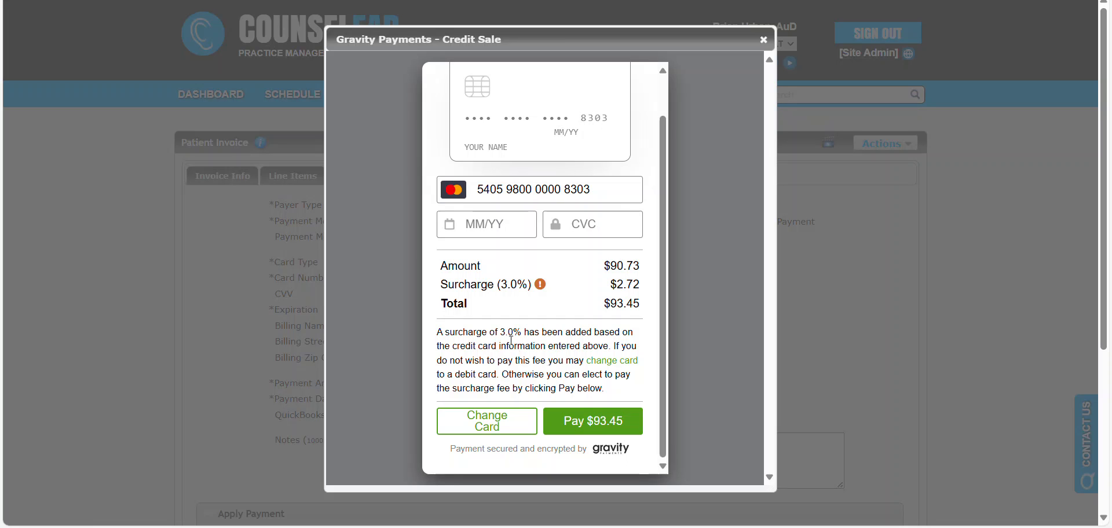
left_click_drag(500, 332, 521, 332)
left_click(543, 350)
Step: Enter the card's expiration date, submit the payment with the surcharge and close the confirmation
left_click(508, 220)
type("0924")
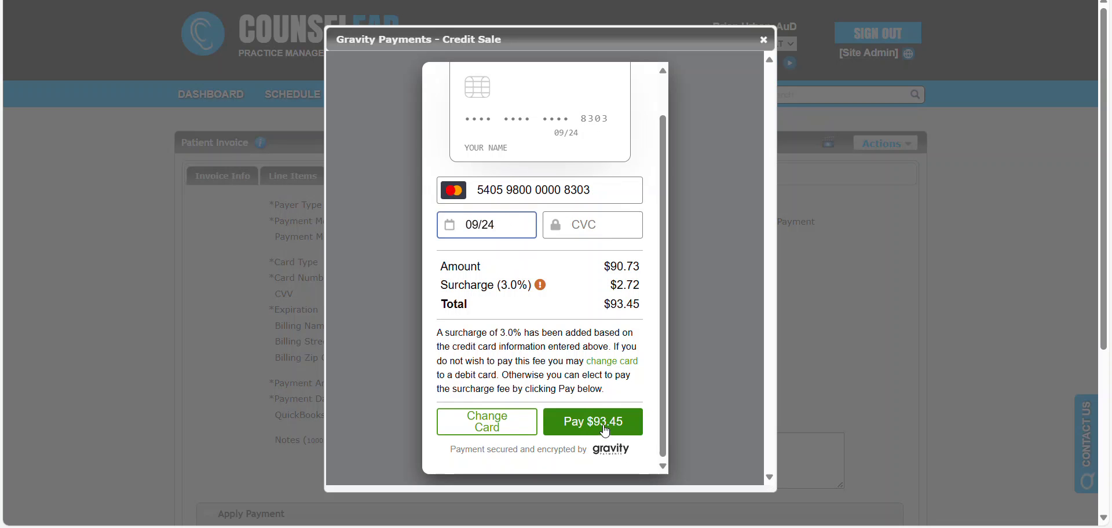
left_click(605, 430)
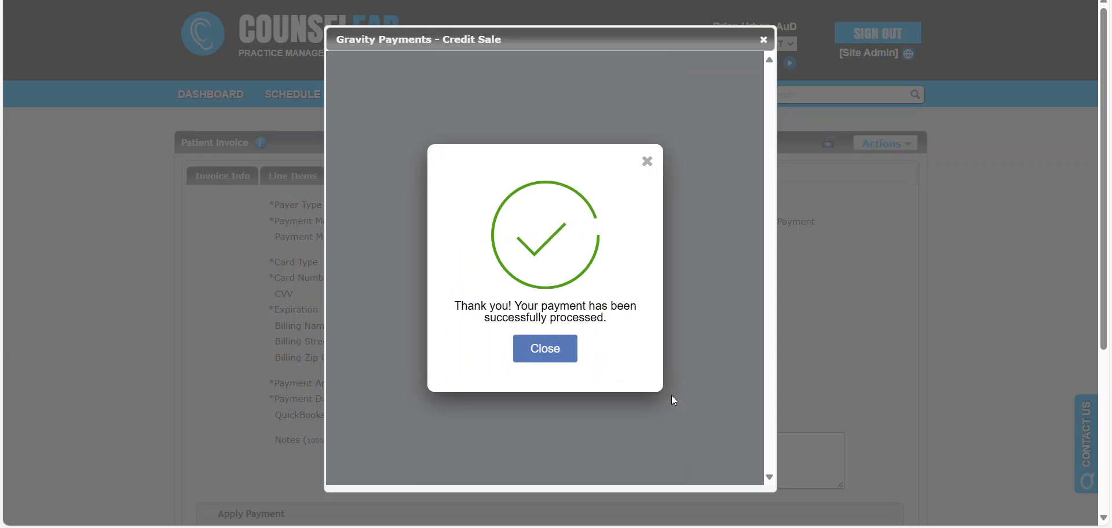
left_click(564, 362)
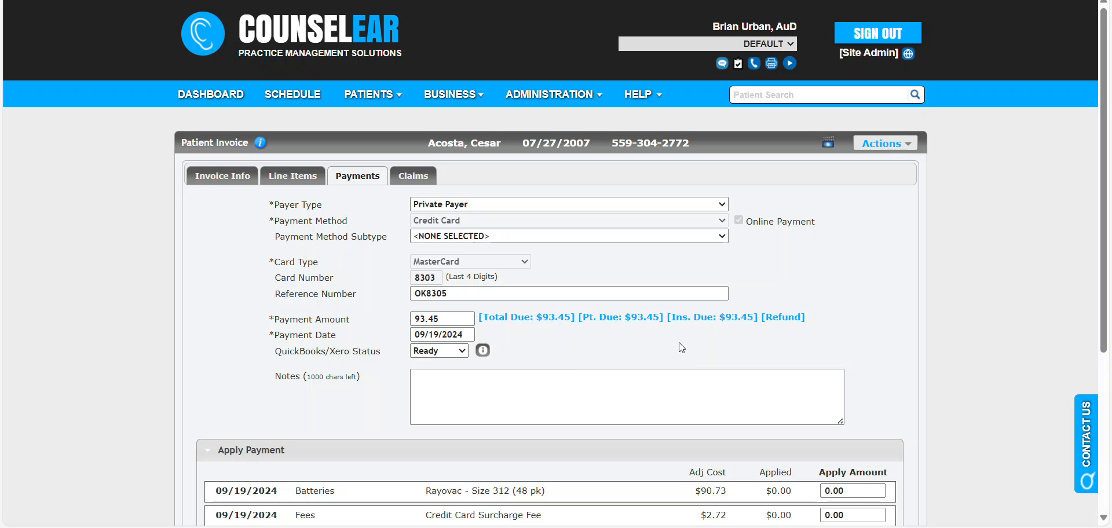
Step: Examine the invoice's line items for the Credit Card Surcharge Fee entry
left_click(273, 176)
scroll(332, 316, "down", 4)
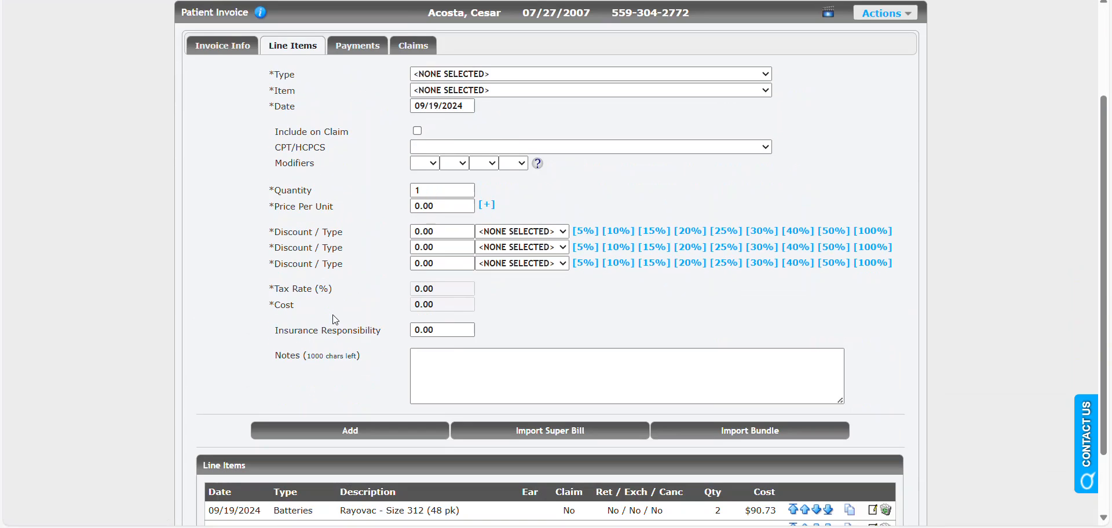
left_click_drag(272, 450, 366, 452)
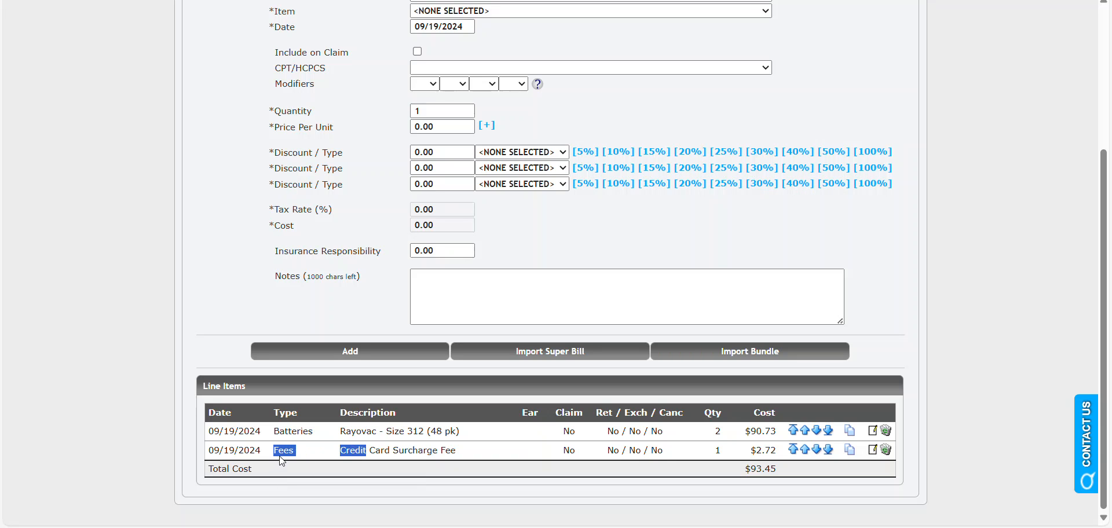
left_click(288, 454)
left_click_drag(341, 455, 472, 460)
left_click(509, 469)
scroll(333, 285, "up", 2)
scroll(333, 285, "up", 1)
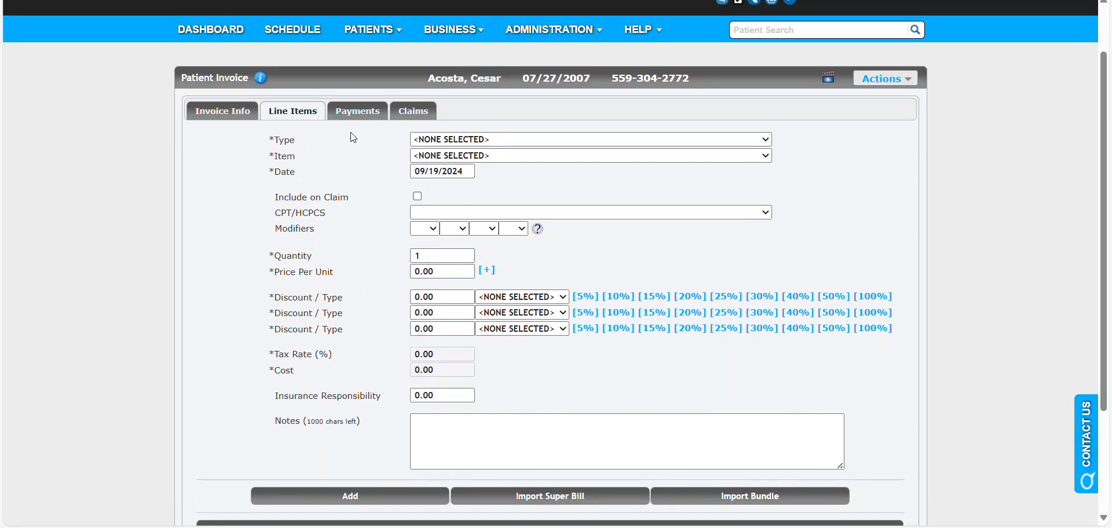
Step: Apply the card payment to the invoice items, 90.73 to the batteries and 2.72 to the Credit Card Surcharge Fee
left_click(357, 111)
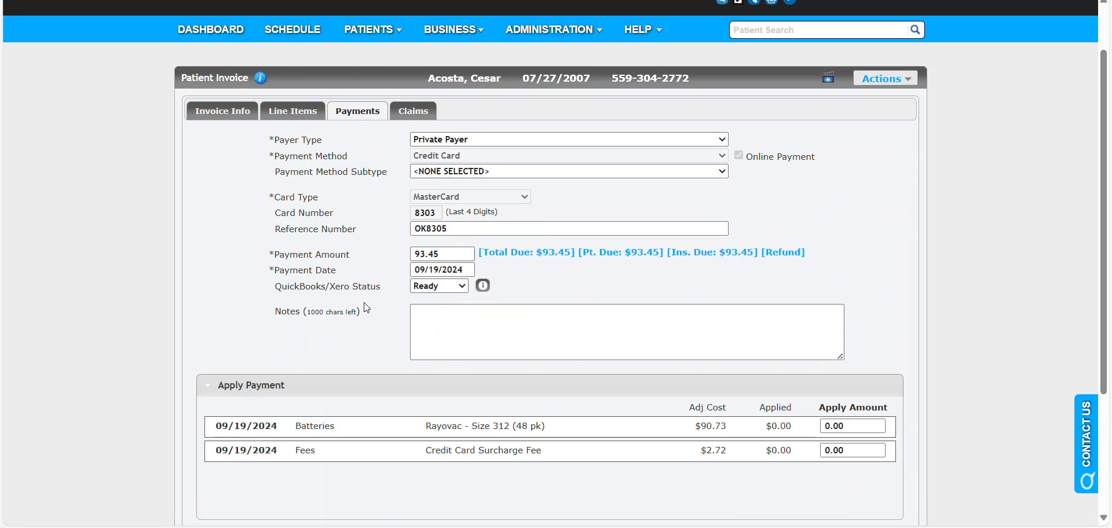
scroll(383, 379, "down", 1)
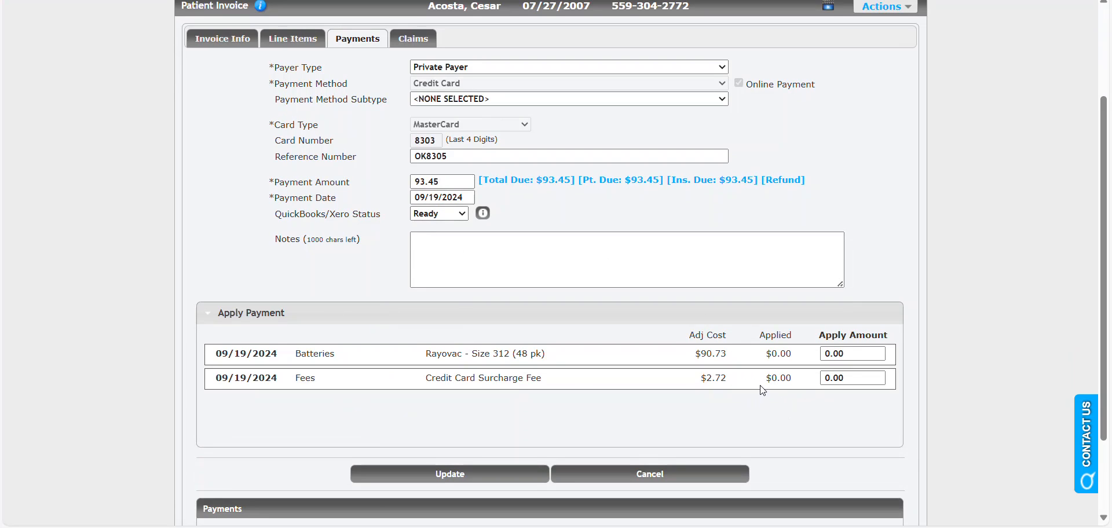
left_click(838, 339)
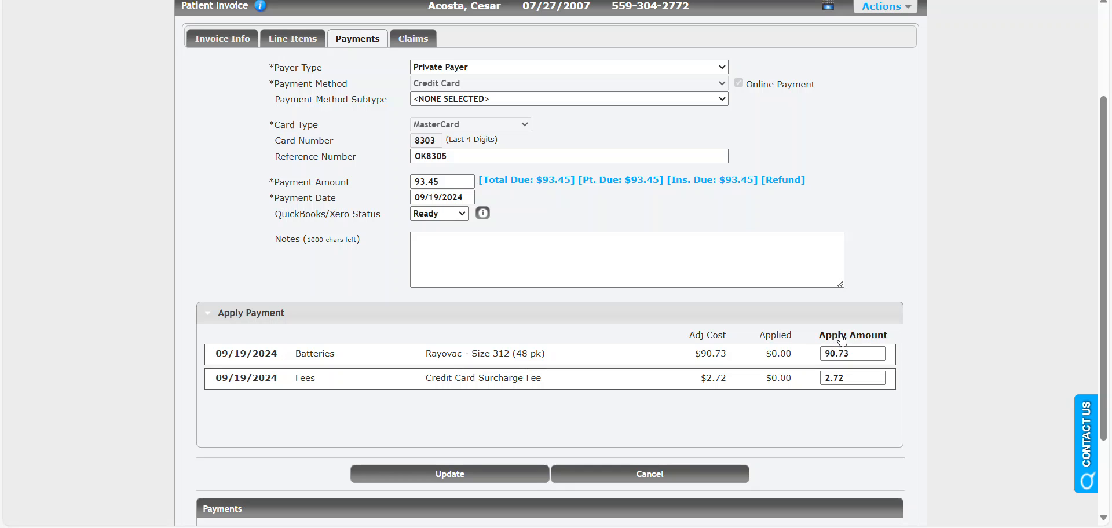
left_click_drag(865, 354, 813, 383)
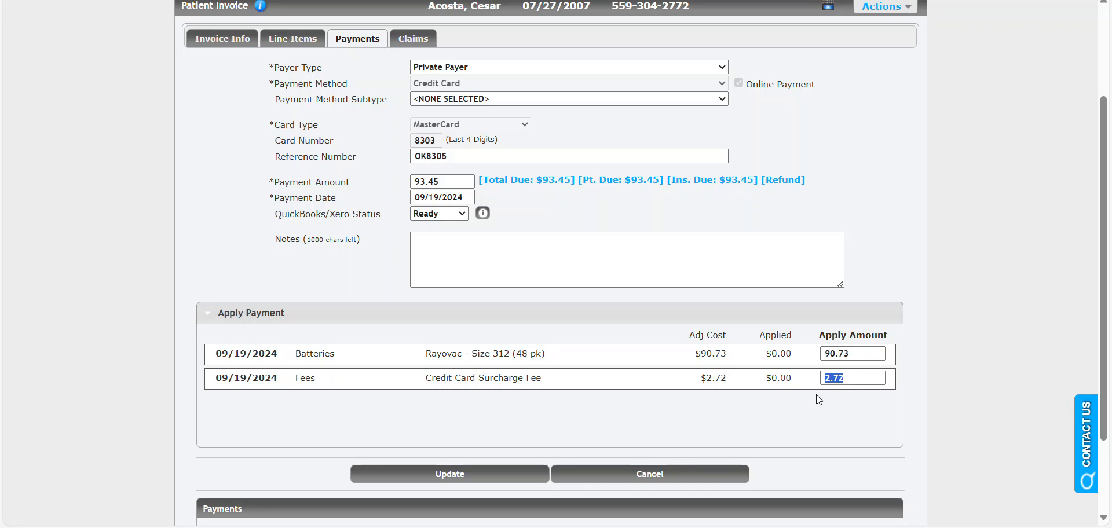
left_click(810, 402)
Step: Check the payment amount, update the payment and review its entry in the invoice's payment list
left_click(432, 241)
double_click(442, 180)
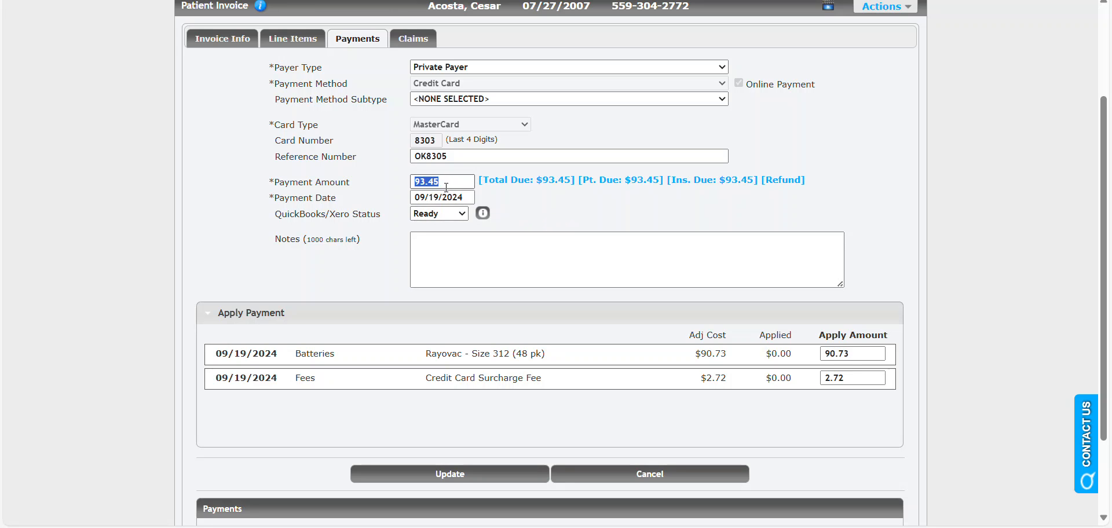
left_click(461, 477)
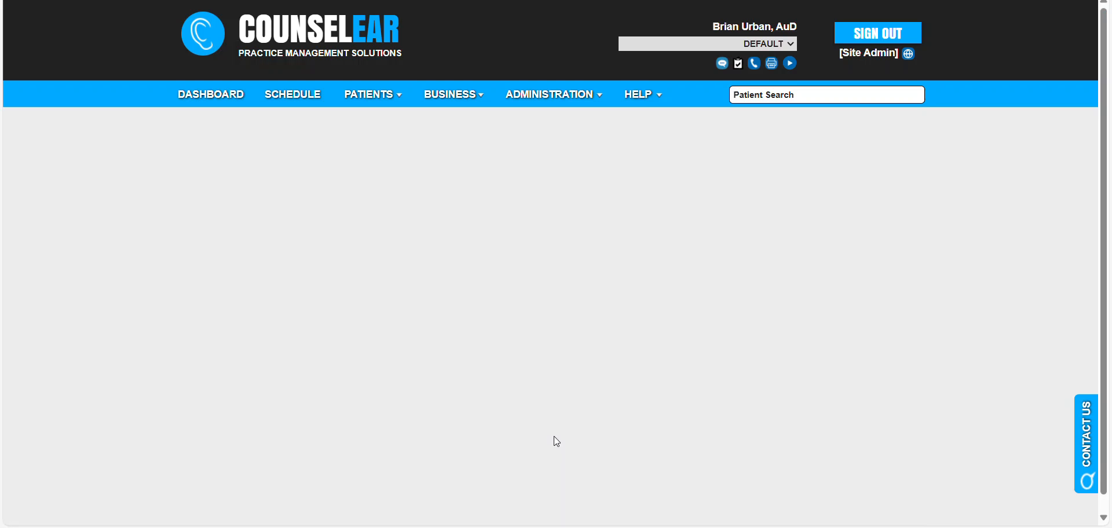
scroll(664, 360, "down", 2)
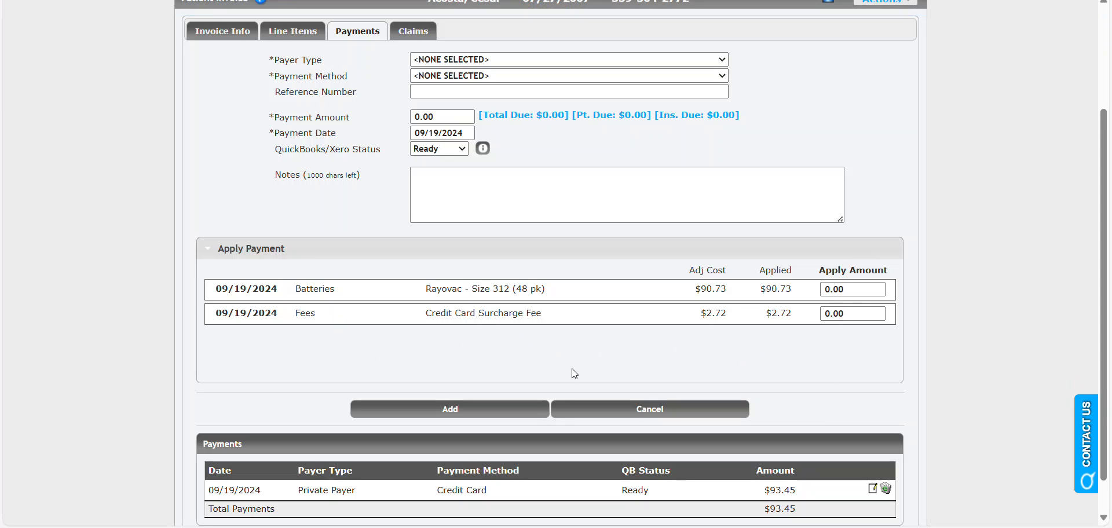
scroll(573, 365, "down", 1)
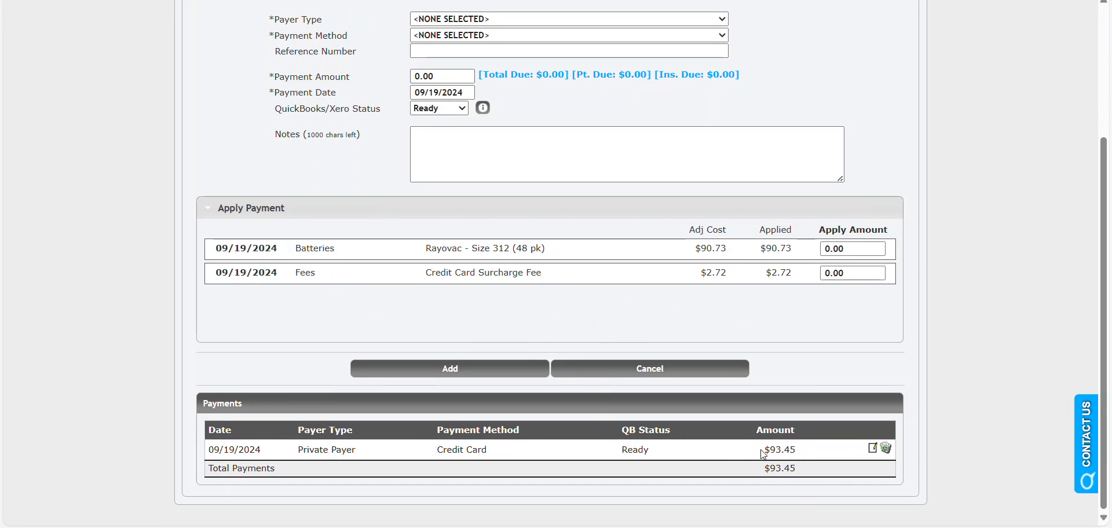
left_click_drag(762, 454, 796, 451)
left_click(955, 377)
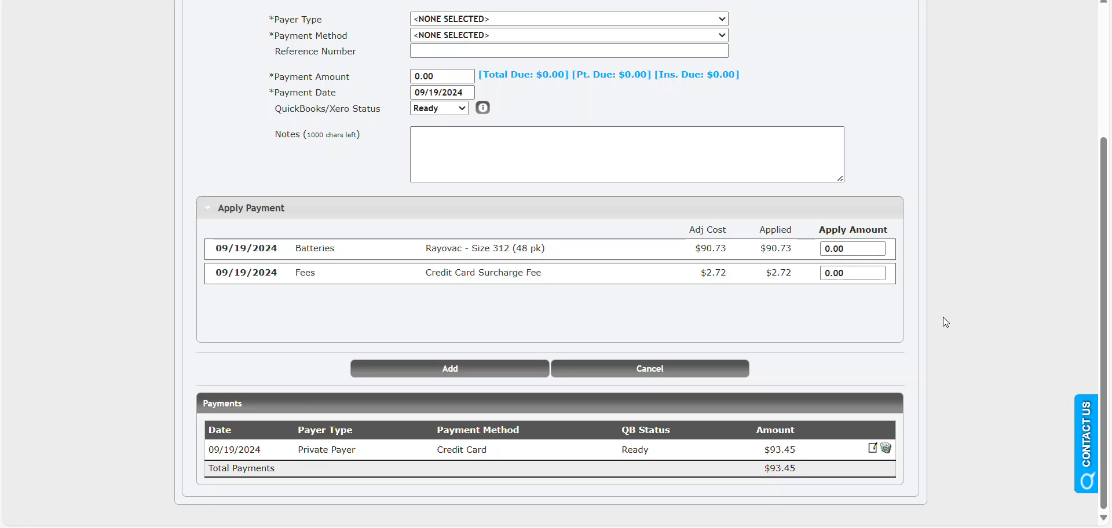